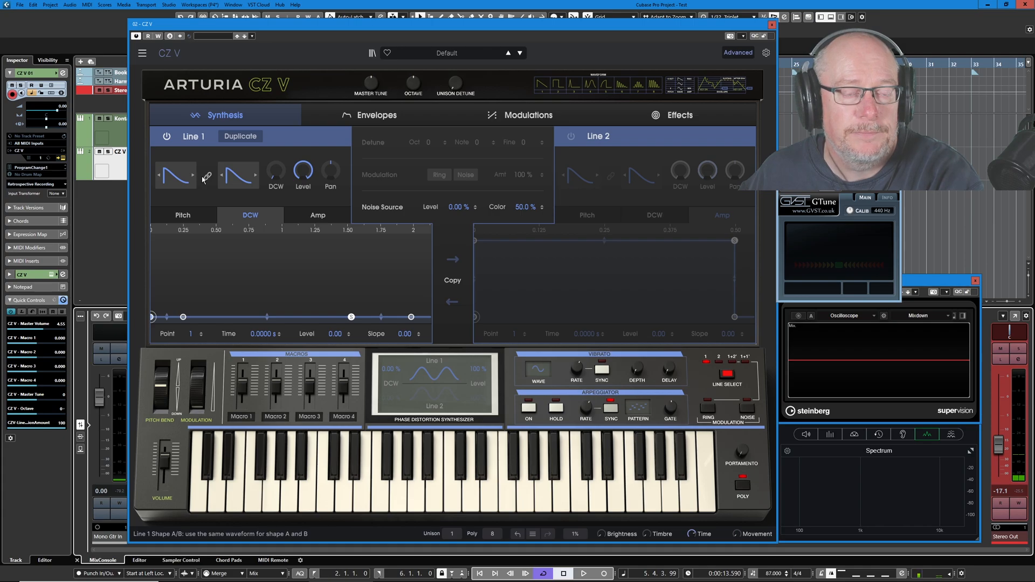
Sweep Line 1's DCW amount up to 100 % and back down to 0 %.
mouse_move(278, 182)
left_click_drag(278, 182, 279, 129)
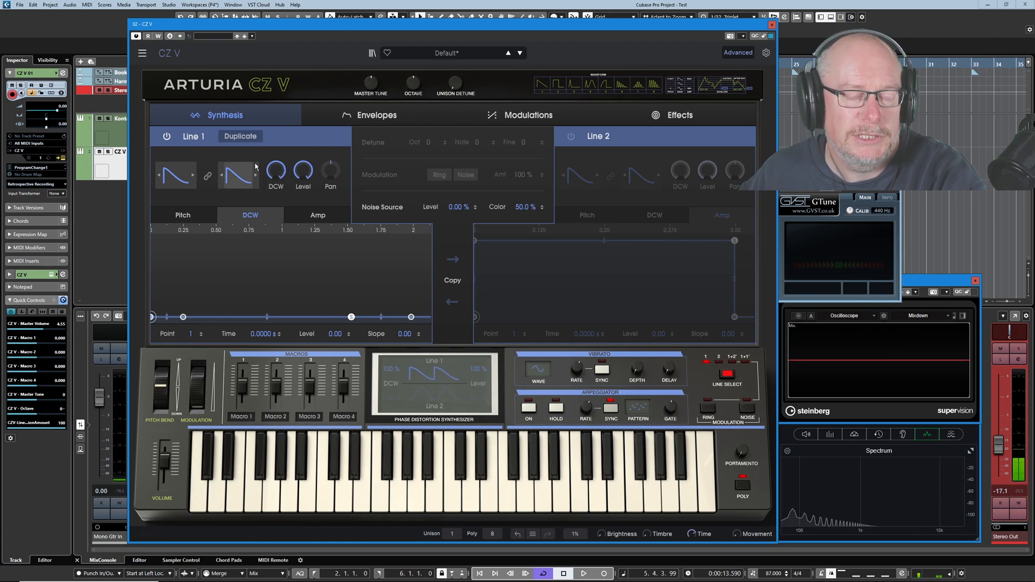
mouse_move(276, 171)
left_mouse_down()
mouse_move(276, 219)
mouse_move(280, 181)
left_mouse_up()
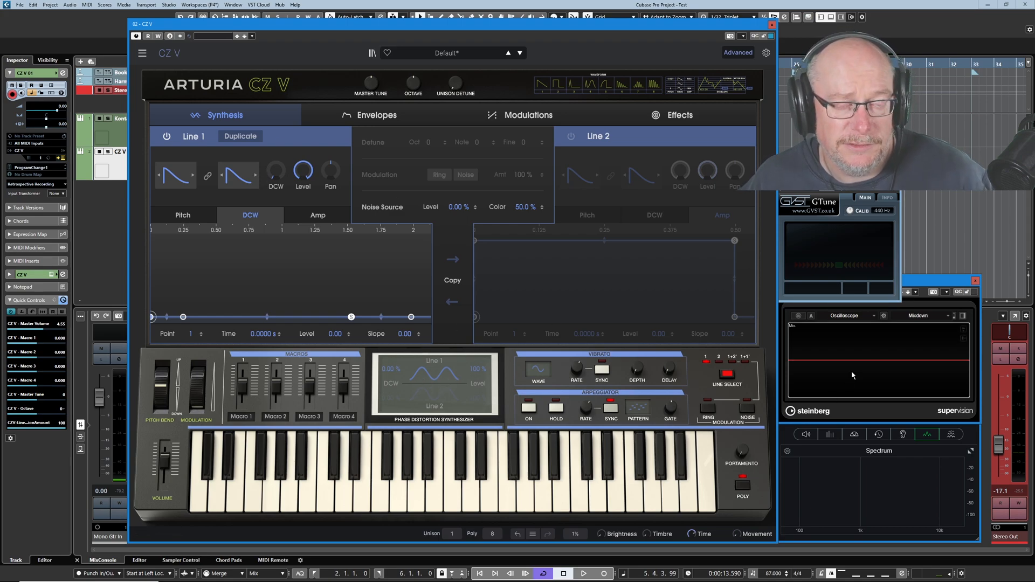
Set both of Line 1's linked shapes to Custom, with a Base phase distortion point at about X 0.30, Y 0.86.
left_click(177, 178)
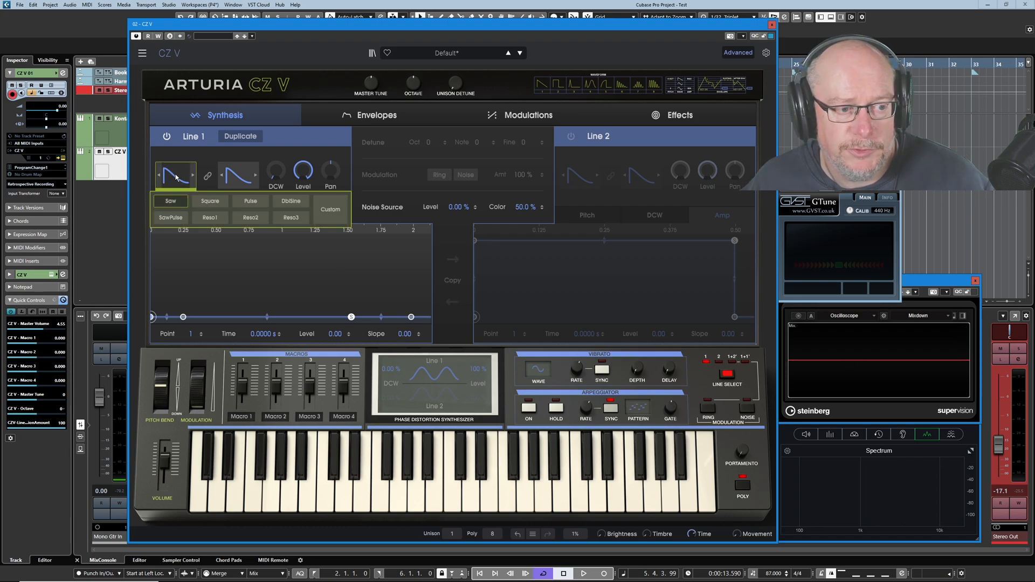
left_click(334, 213)
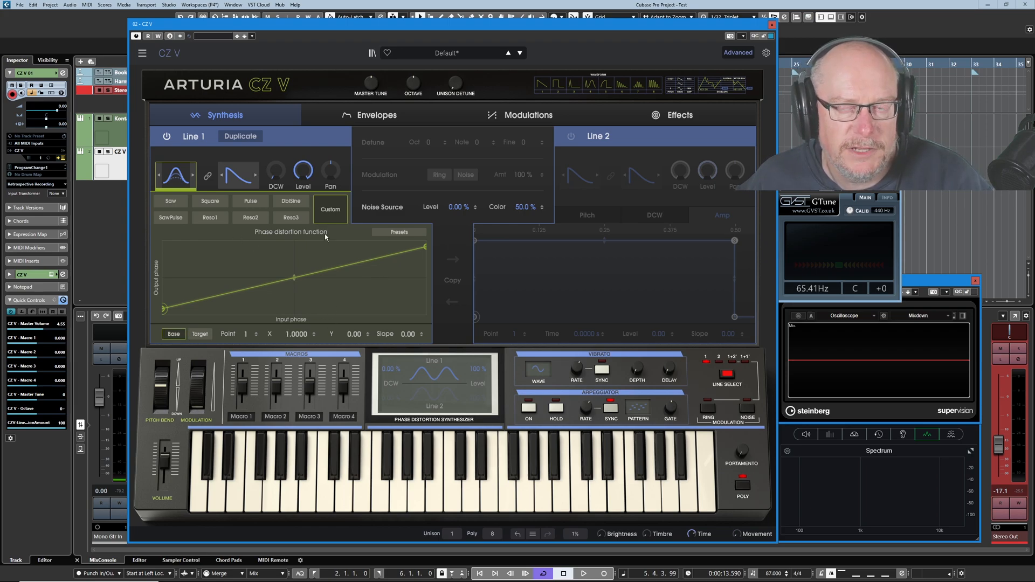
left_click(165, 308)
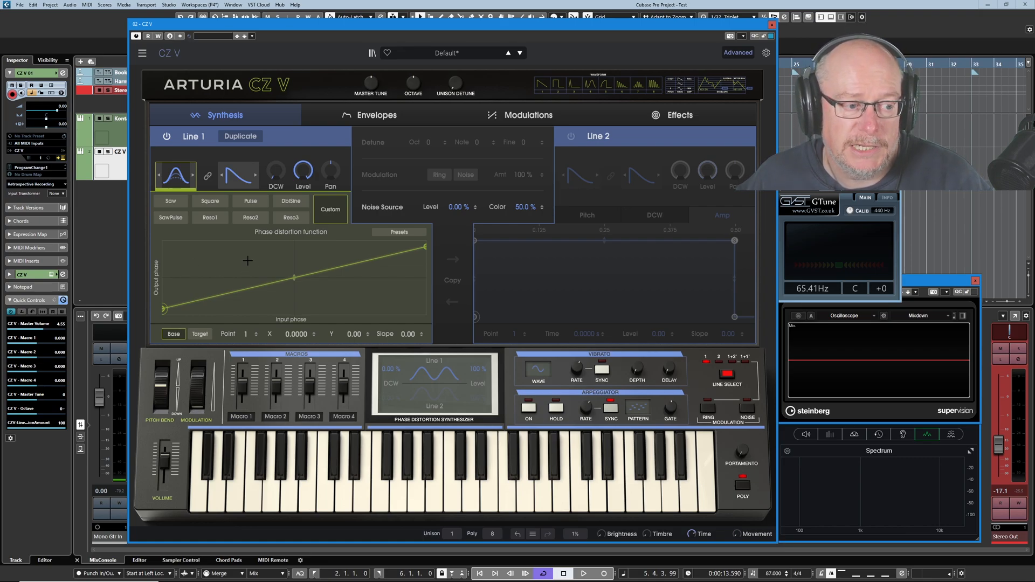
left_click(202, 333)
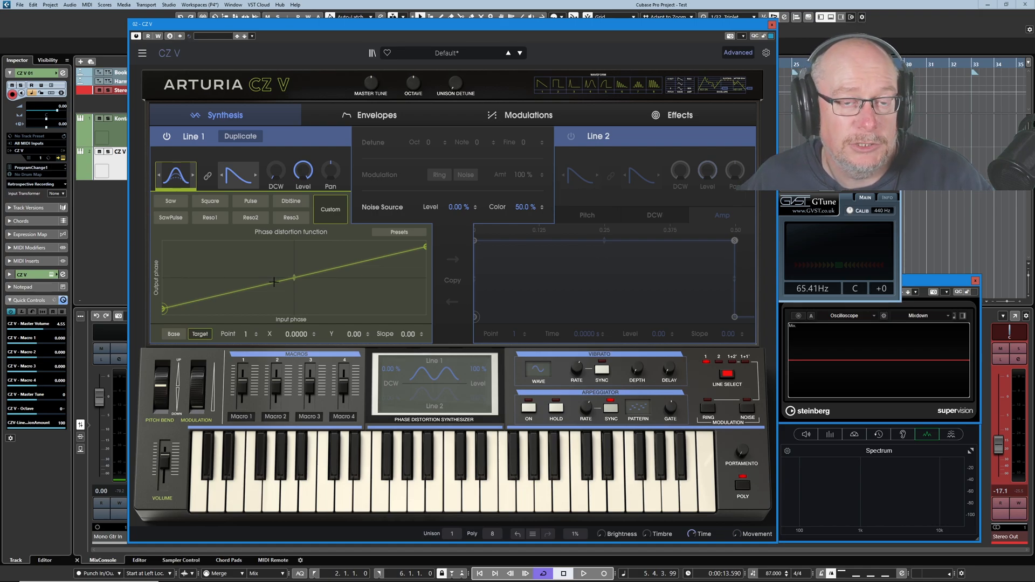
left_click(170, 336)
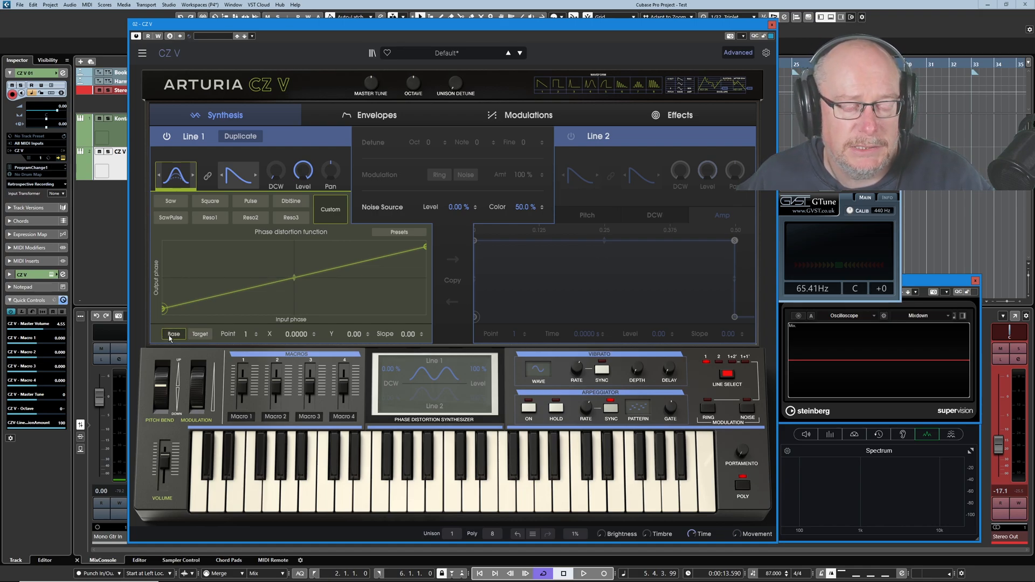
double_click(241, 255)
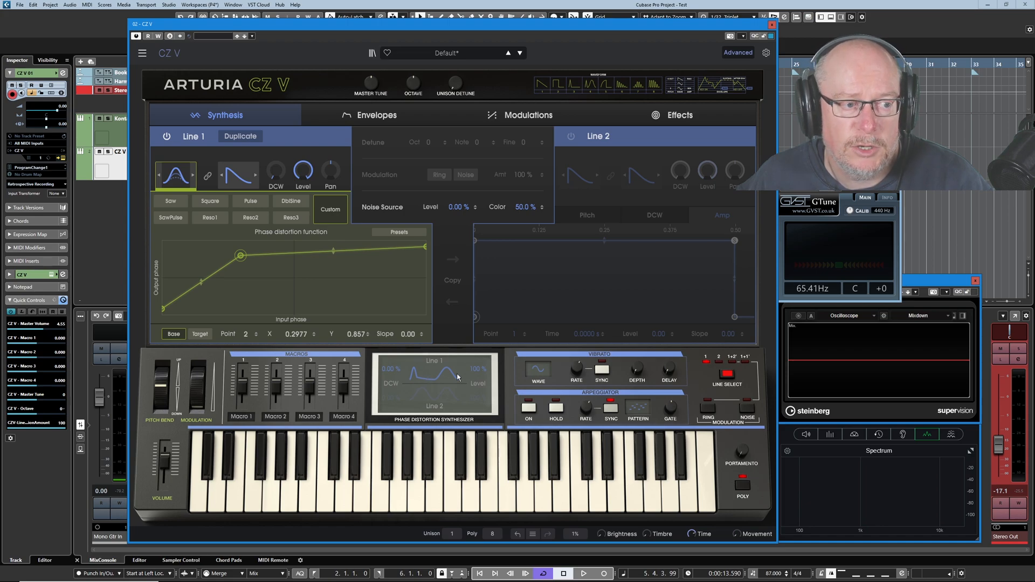
left_click(208, 178)
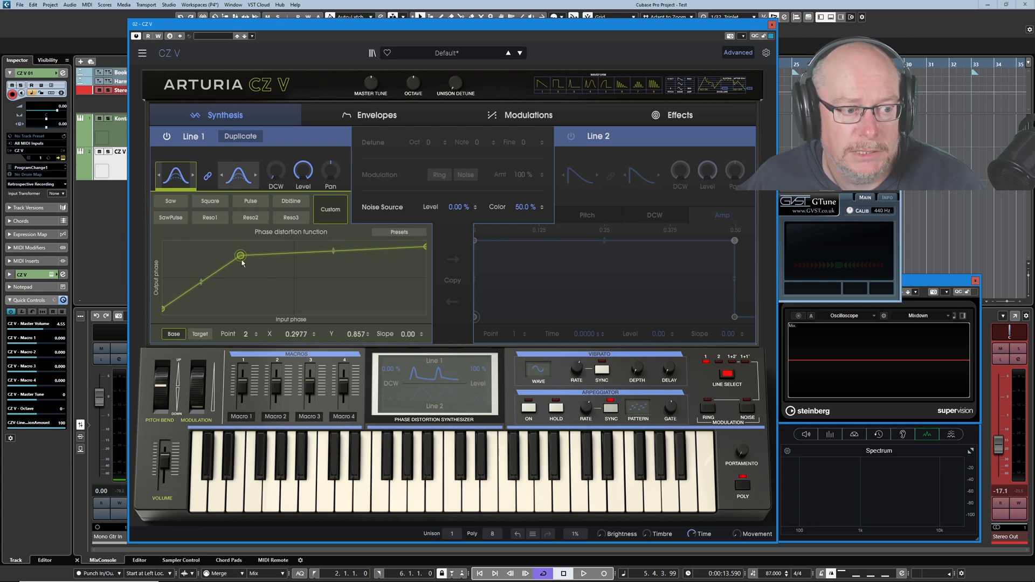
Shape the Base phase distortion function into a zigzag of four full-height peaks, each followed by a valley near zero.
double_click(283, 307)
double_click(314, 248)
double_click(342, 307)
double_click(370, 249)
double_click(395, 308)
left_click(241, 255)
left_click_drag(241, 255, 201, 247)
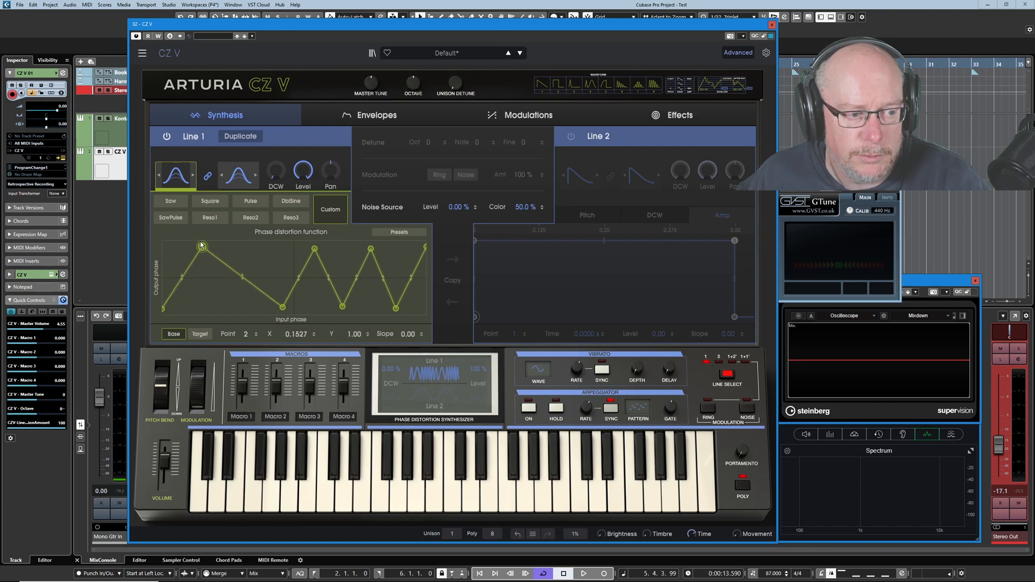
double_click(220, 308)
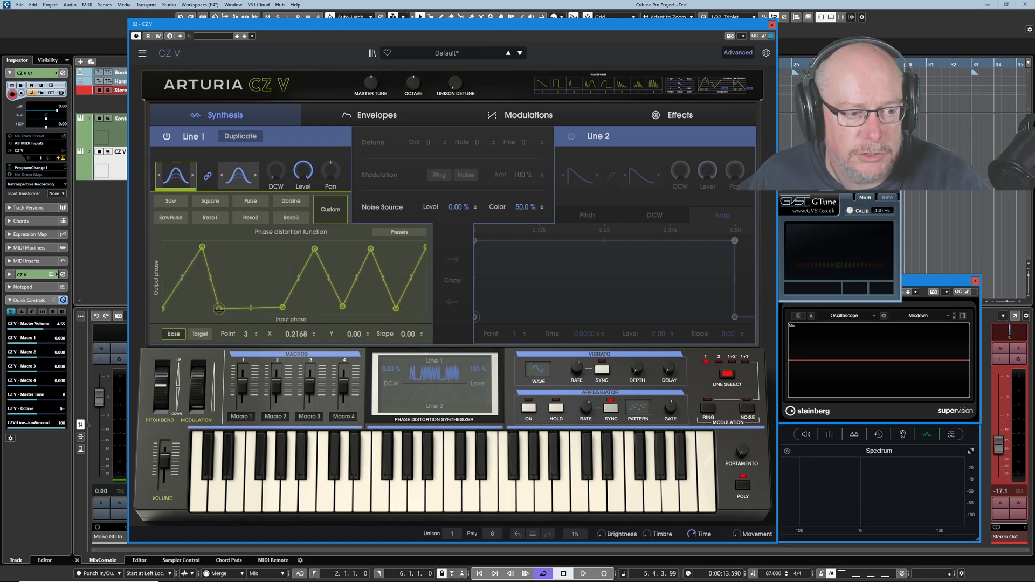
double_click(246, 248)
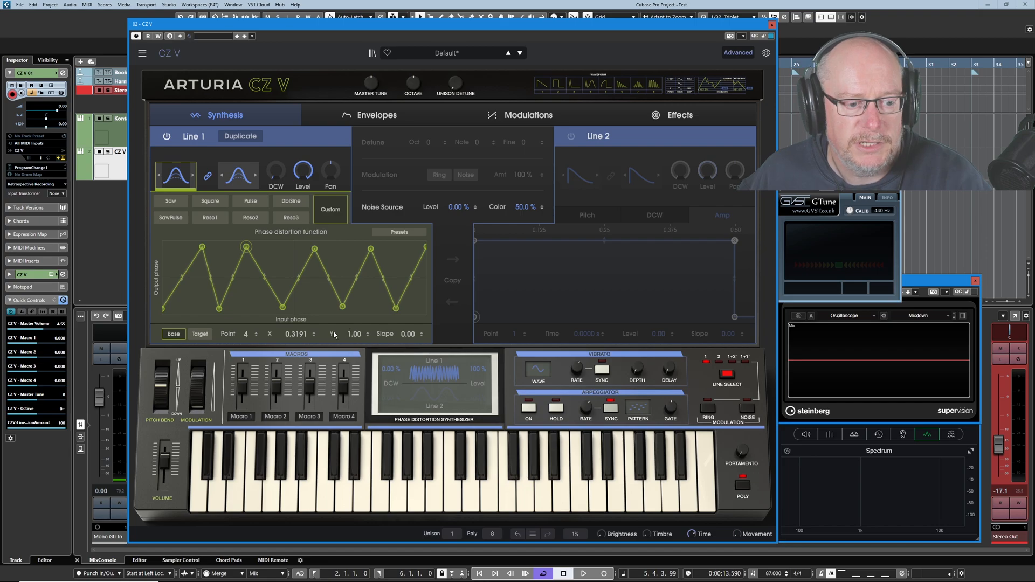
left_click(202, 247)
left_click(245, 247)
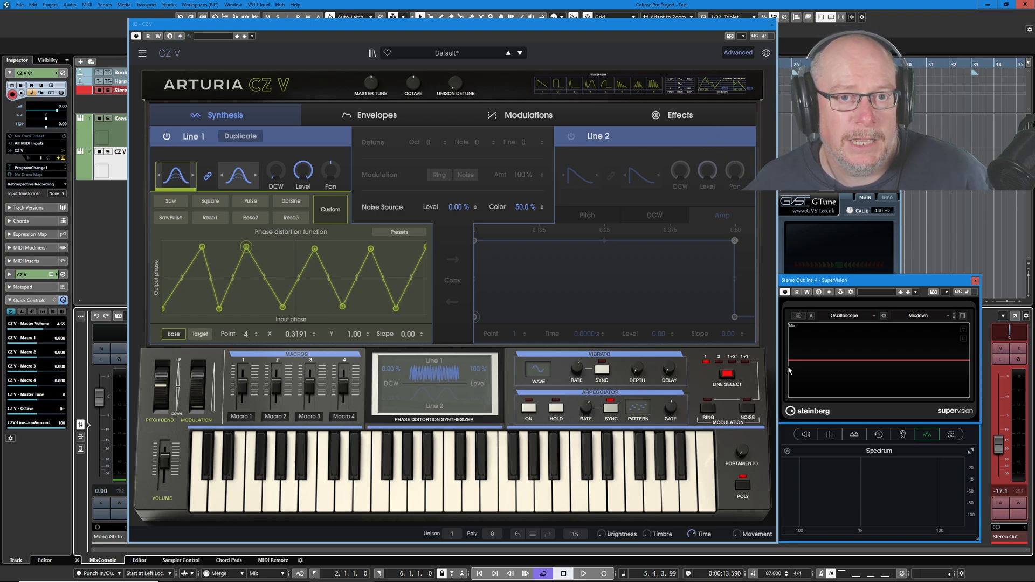
Freeze the oscilloscope trace of the played note, release it, and bring the tuner window to the front.
left_click(798, 317)
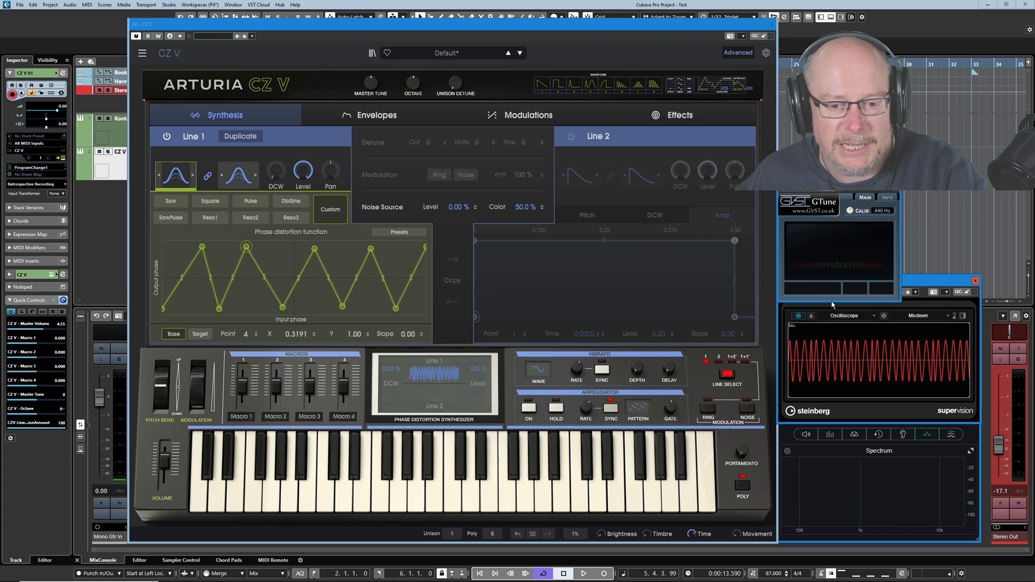
left_click(799, 316)
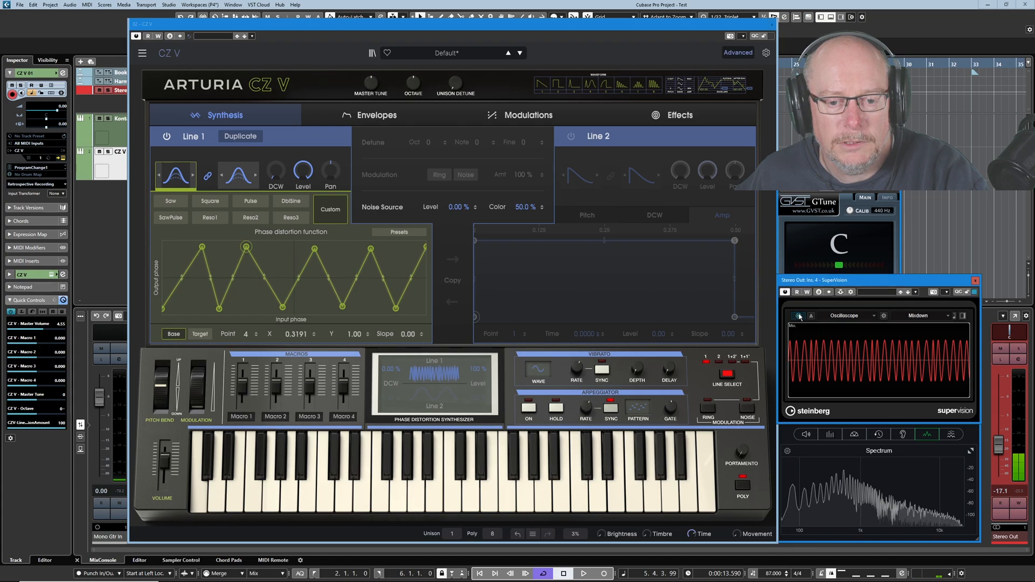
left_click(848, 269)
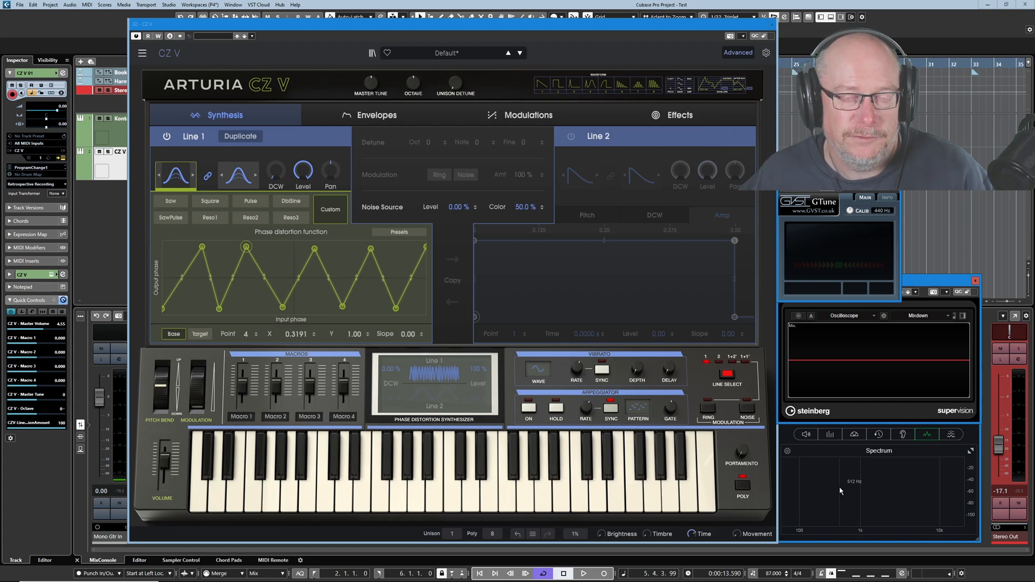
Delete all intermediate points from the Base phase distortion function, leaving a straight line between its end points.
left_click(202, 248)
left_click_drag(201, 247, 231, 305)
double_click(219, 309)
double_click(246, 247)
double_click(281, 309)
double_click(315, 249)
double_click(342, 307)
double_click(370, 250)
double_click(393, 309)
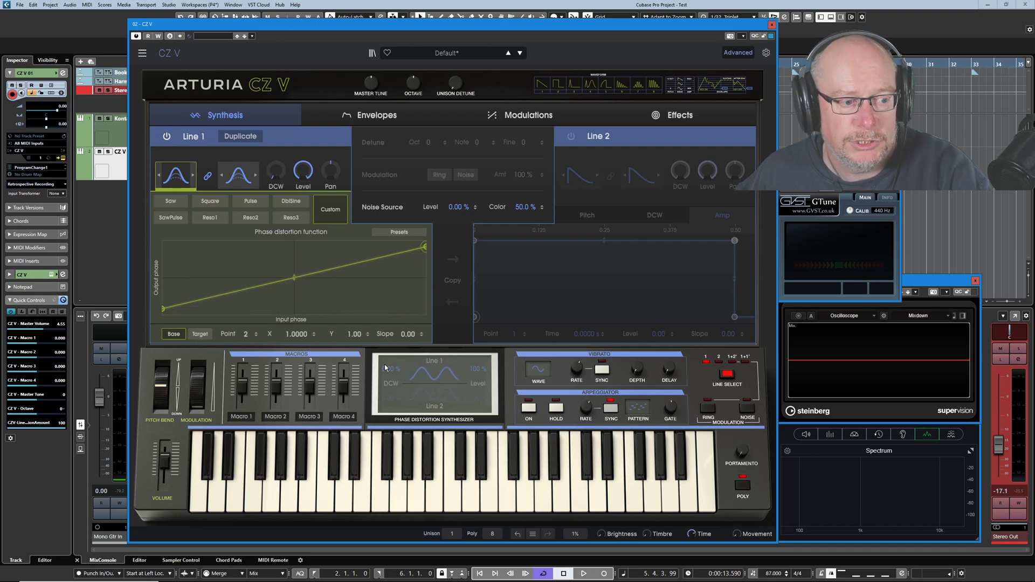
Shape the Target phase distortion function into a zigzag with peaks near X 0.13 and 0.54 and valleys near X 0.33 and 0.64.
left_click(202, 335)
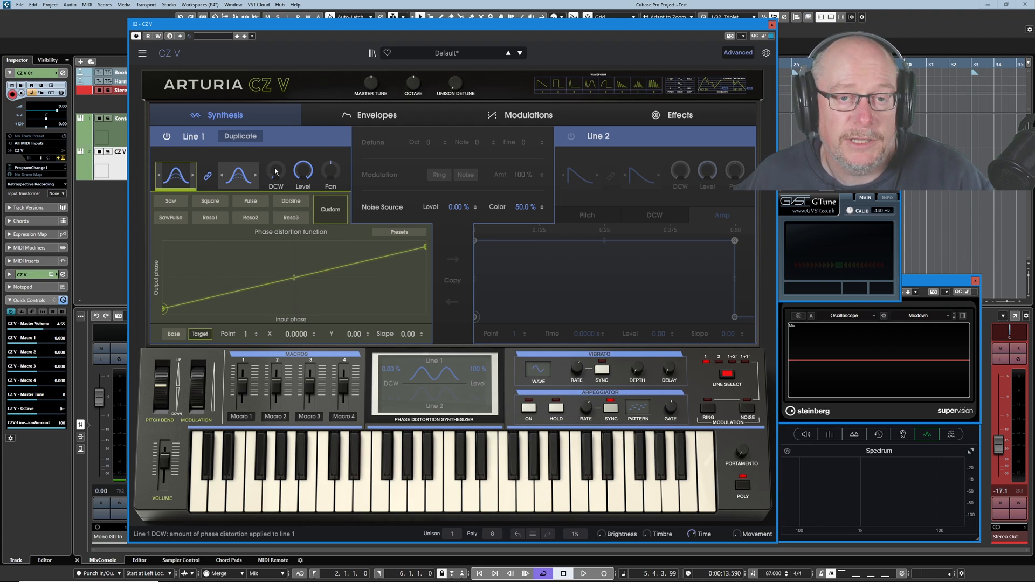
left_click(197, 248)
left_click(248, 306)
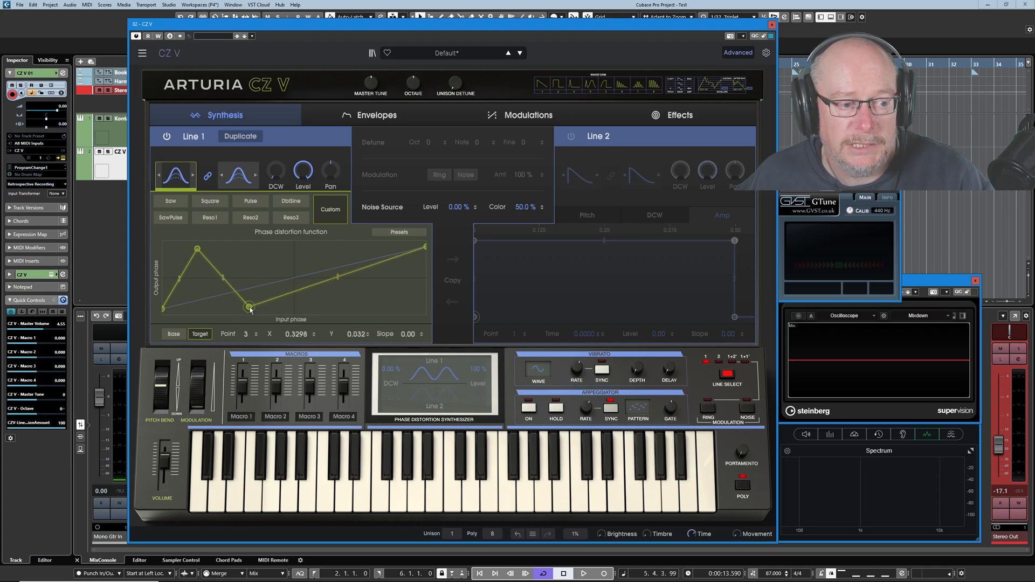
left_click(305, 248)
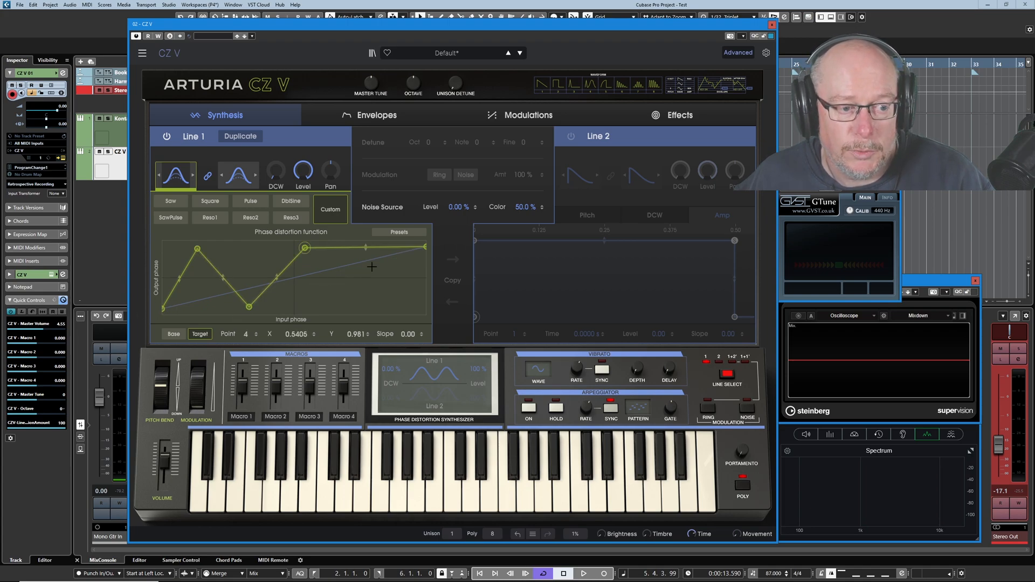
left_click(330, 307)
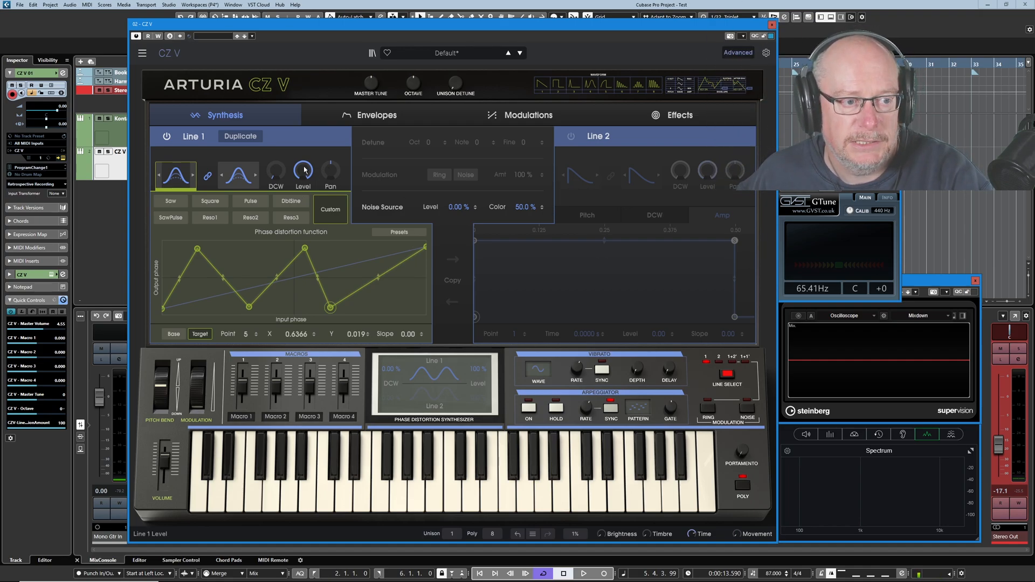
Raise Line 1's DCW amount and reshape its DCW envelope so point 2 peaks at level 1.00 at about 0.46 s.
left_click_drag(276, 170, 276, 96)
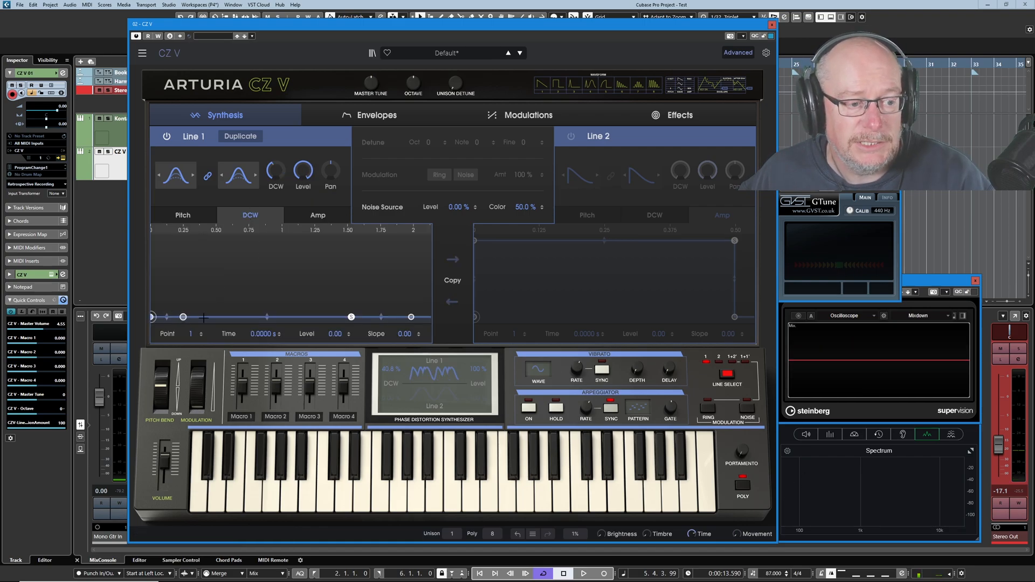
left_click_drag(351, 317, 222, 241)
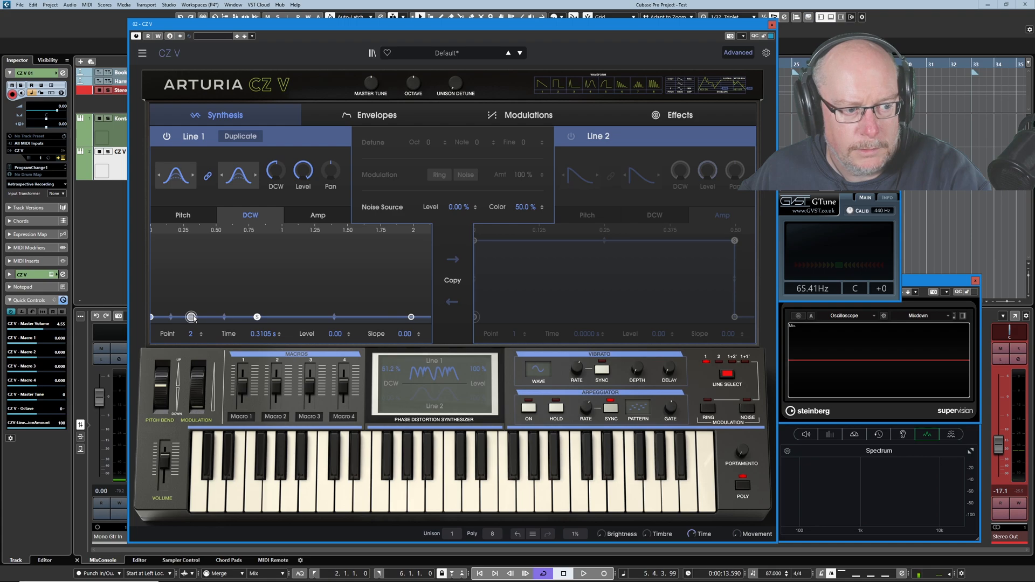
double_click(188, 317)
left_click_drag(191, 317, 206, 207)
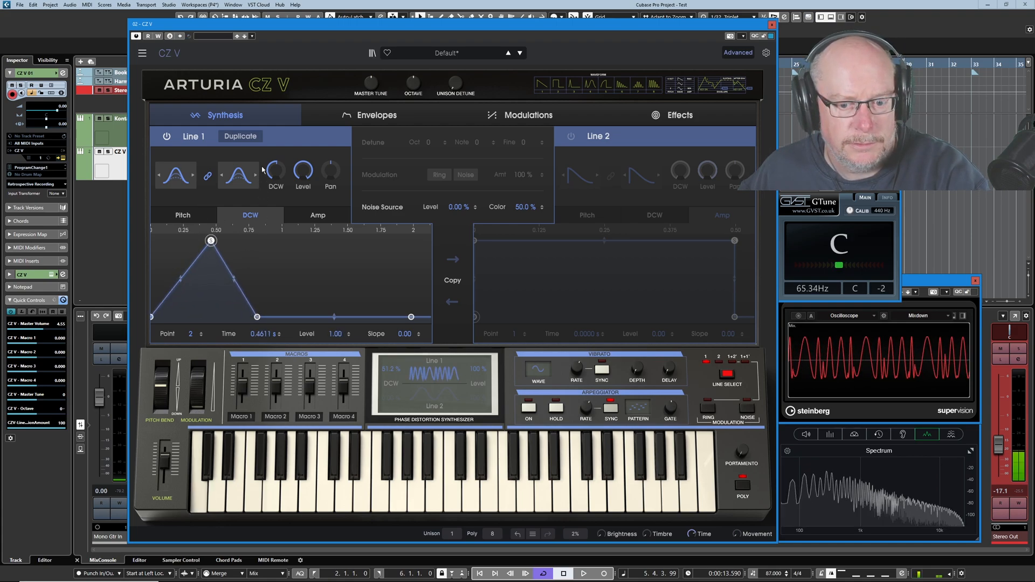
Set Line 1's DCW amount to about 34 % and select the peak point of its DCW envelope.
mouse_move(276, 170)
left_mouse_down()
mouse_move(277, 186)
mouse_move(273, 170)
left_mouse_up()
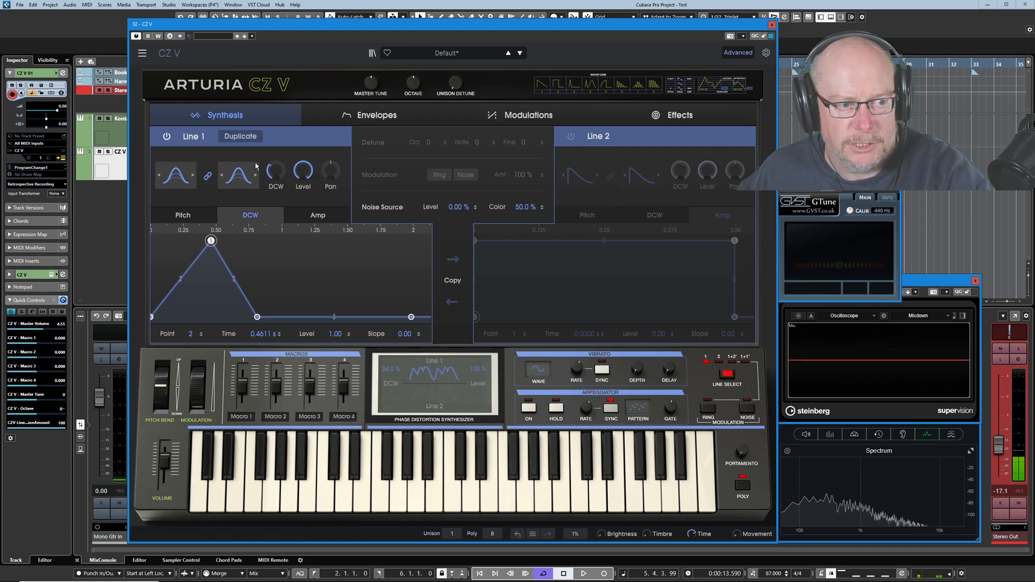
mouse_move(273, 180)
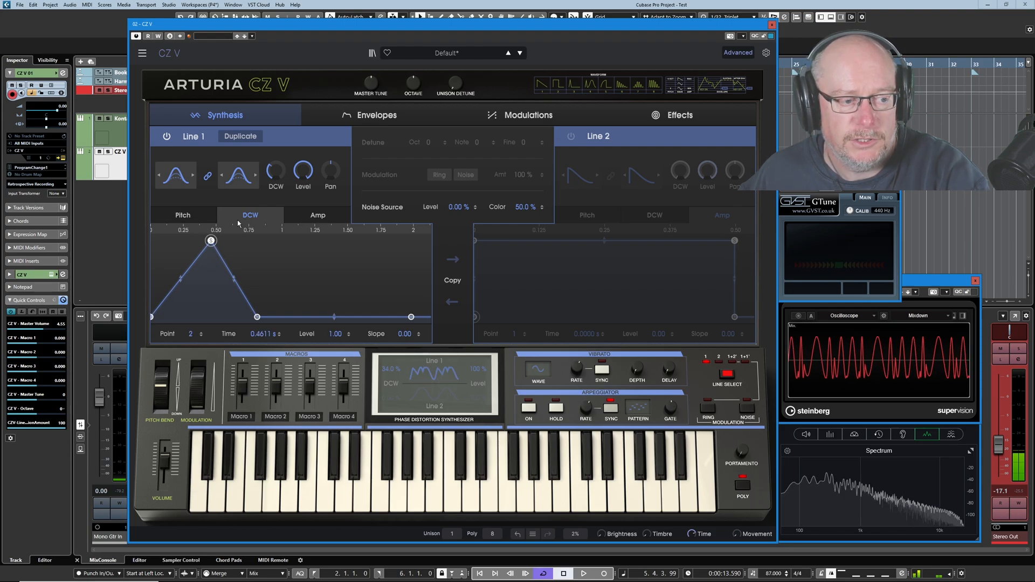
left_click(151, 317)
left_click(210, 240)
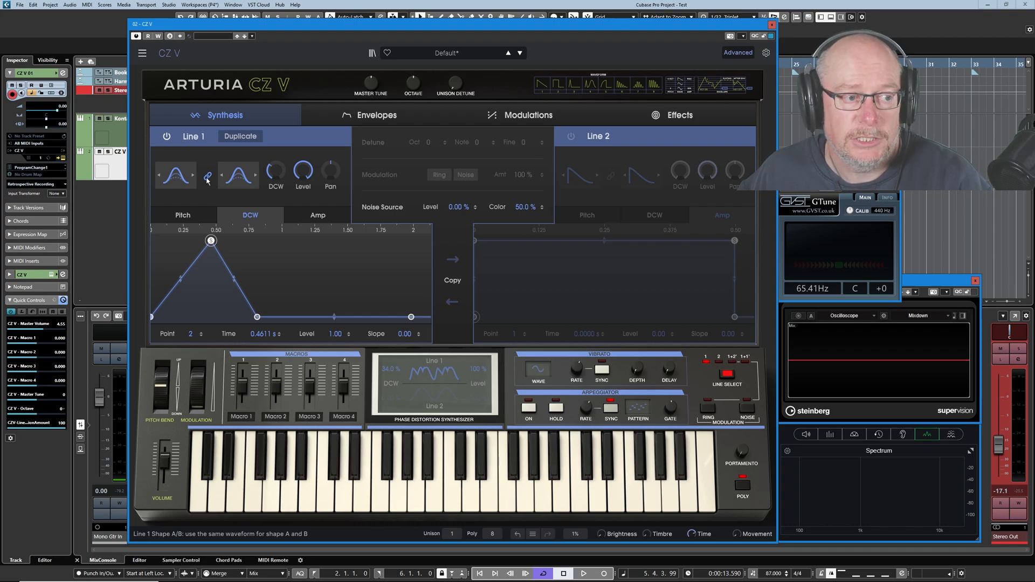
Unlink Line 1's shape B as a Saw waveform and adjust the DCW amount to about 36.8 %.
left_click(238, 175)
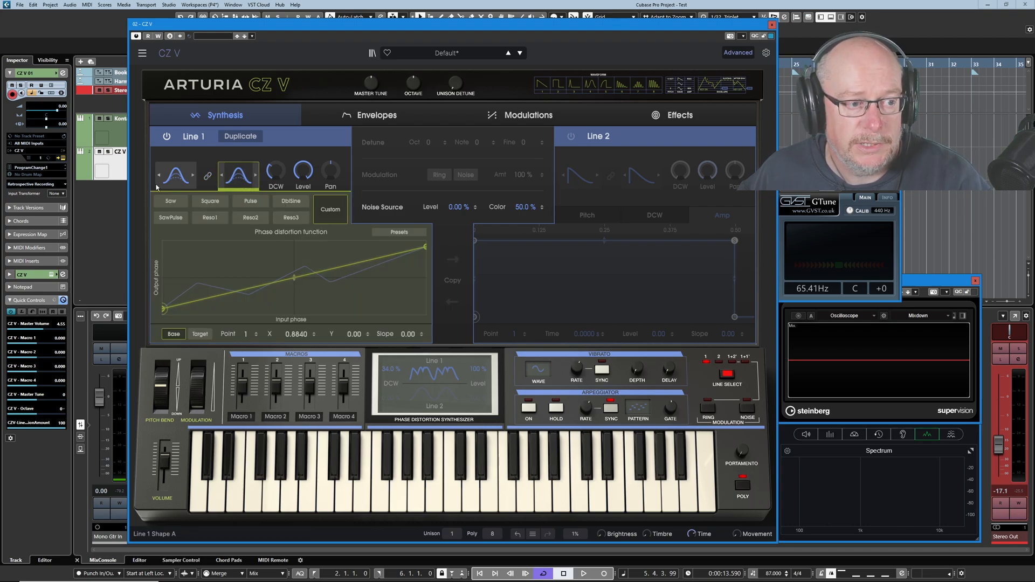
left_click(174, 204)
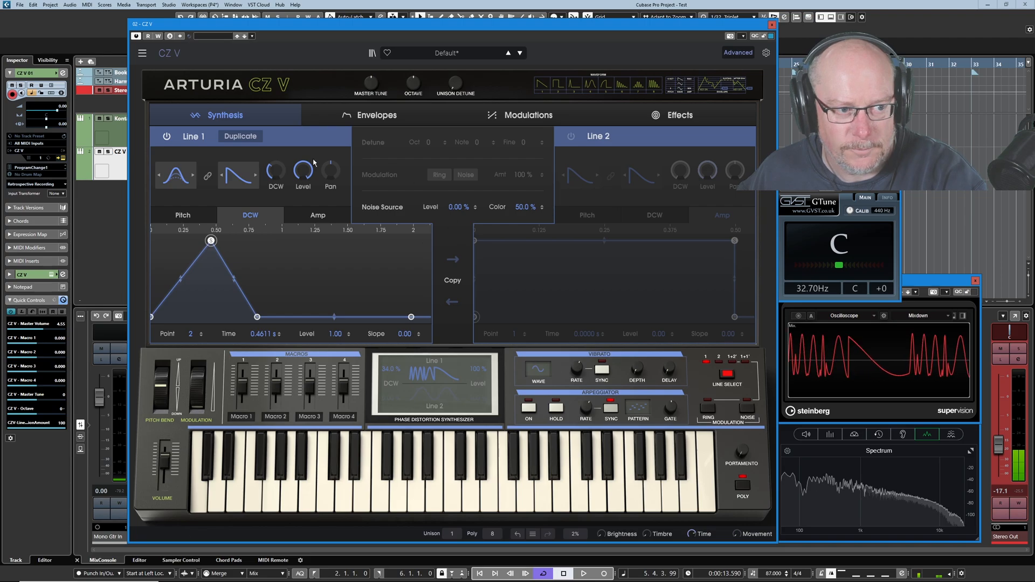
mouse_move(278, 175)
left_mouse_down()
mouse_move(277, 140)
mouse_move(278, 174)
left_mouse_up()
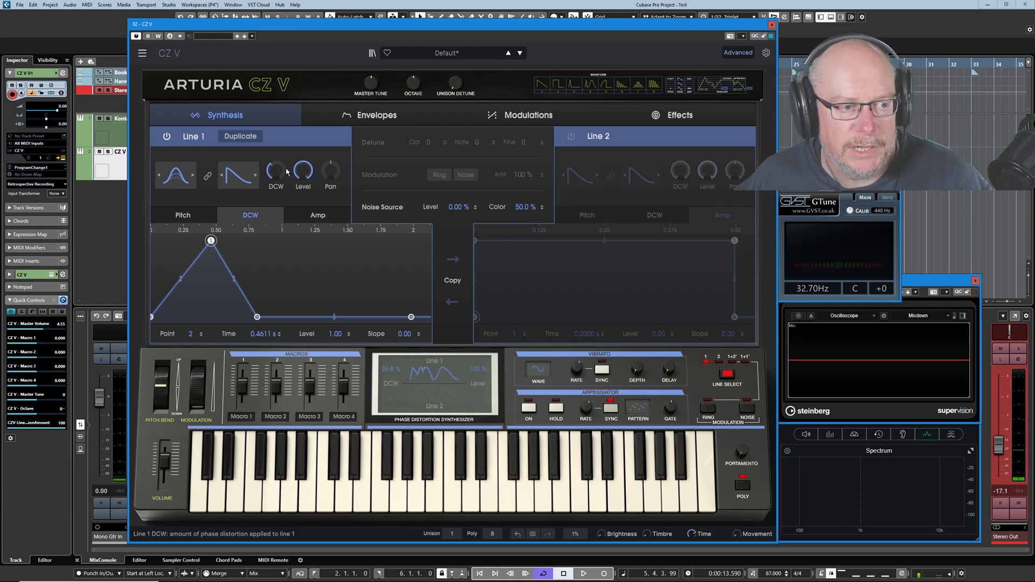
Relink Line 1's shapes A and B and set both to the Reso1 waveform.
left_click(173, 177)
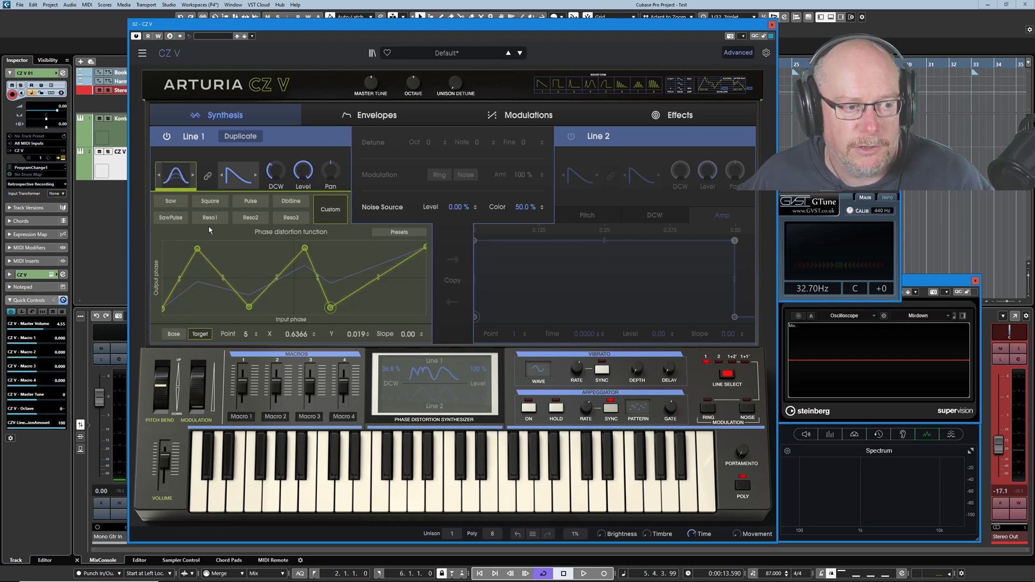
left_click(207, 176)
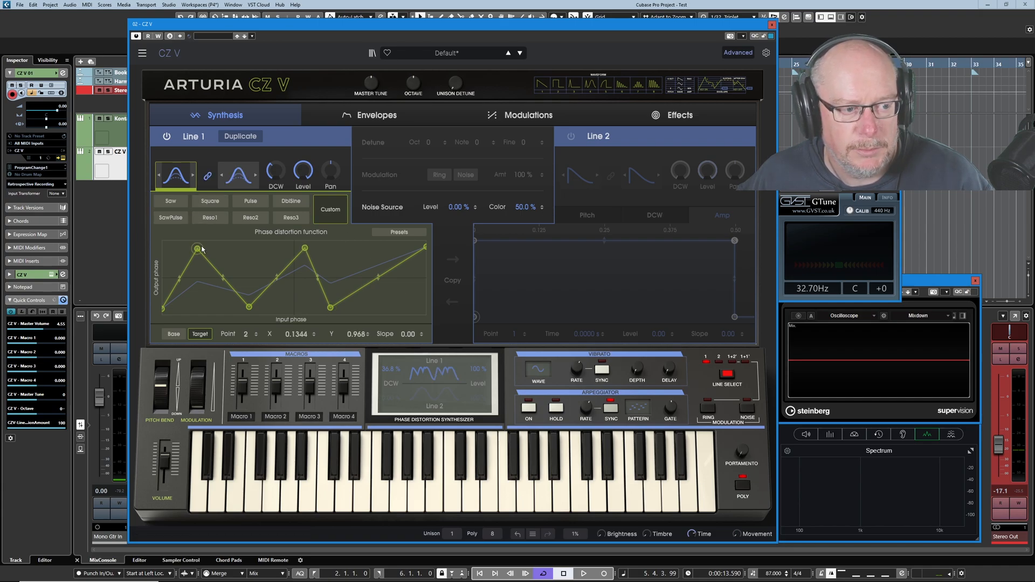
left_click(210, 218)
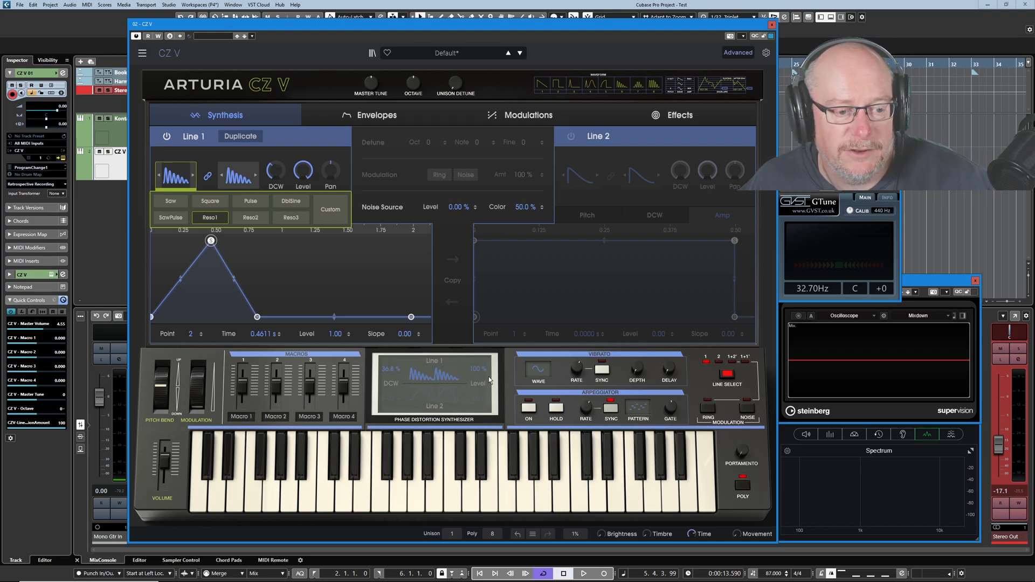
Set Line 1's DCW amount to 0 % and lower DCW envelope point 2 to level 0.00 at about 0.50 s.
left_click_drag(277, 176, 277, 178)
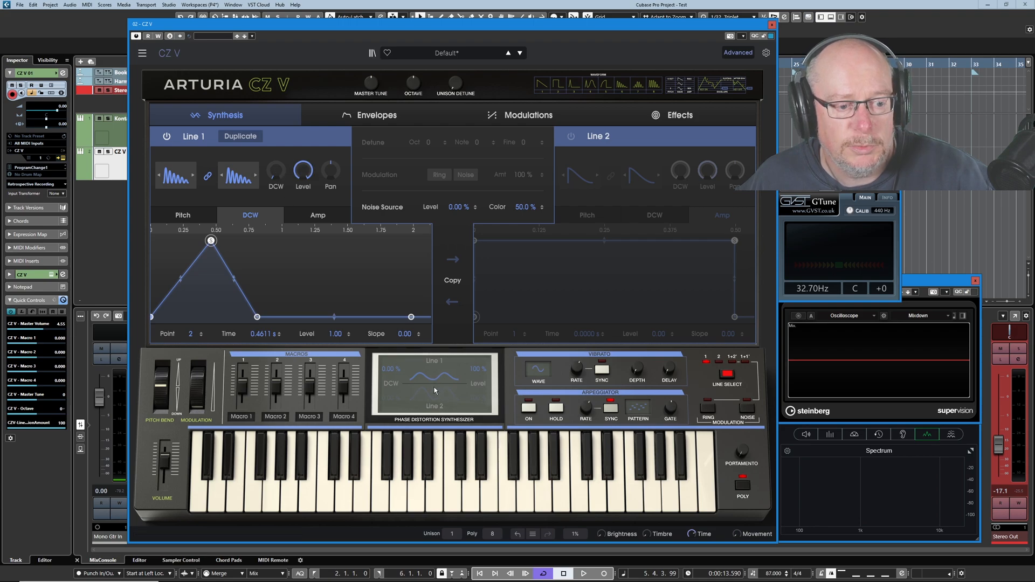
left_click_drag(211, 240, 216, 317)
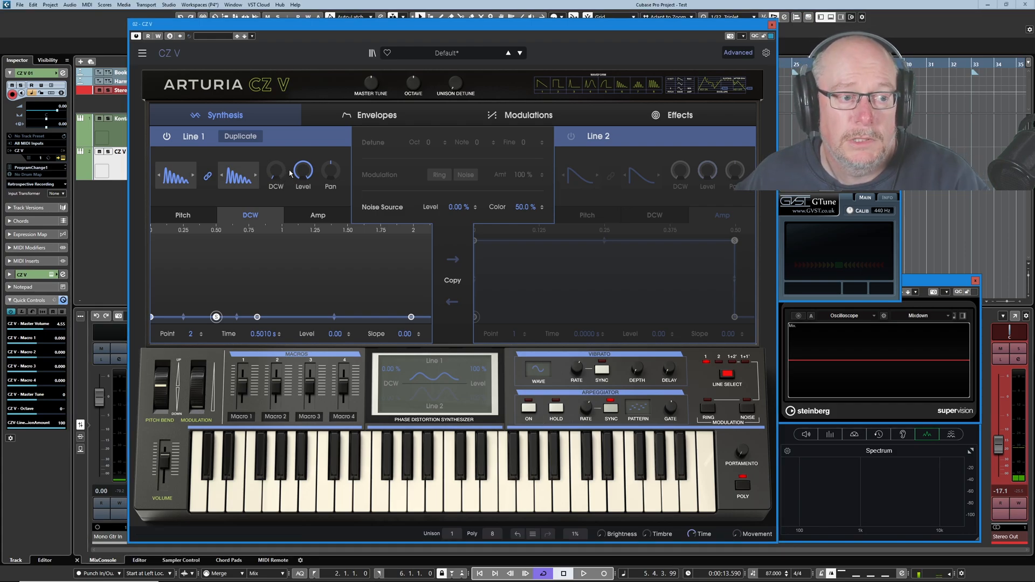
Raise Line 1's DCW amount above zero to bring in the Reso1 resonance.
mouse_move(284, 173)
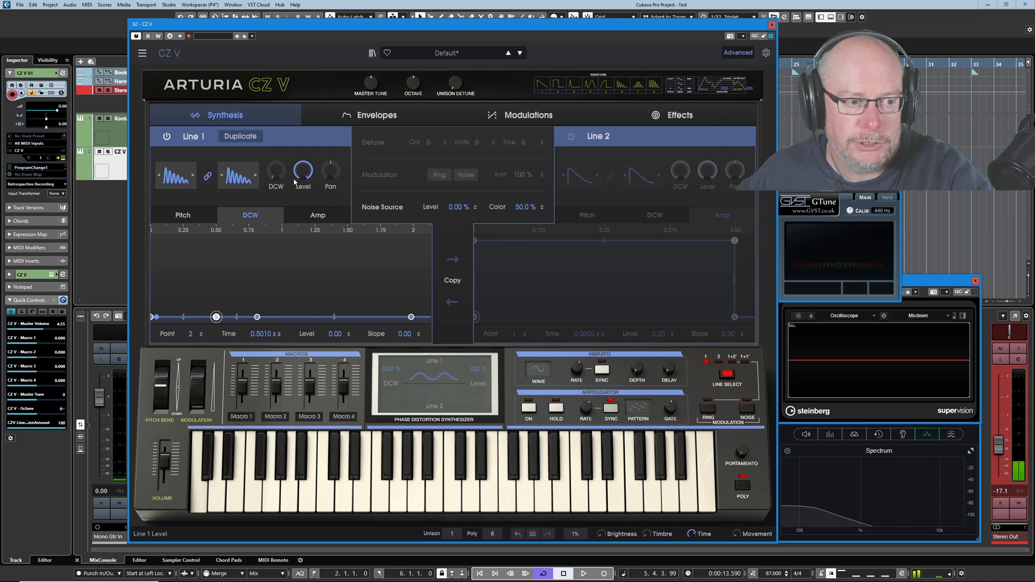
mouse_move(281, 182)
left_mouse_down()
mouse_move(281, 127)
mouse_move(280, 179)
mouse_move(281, 143)
mouse_move(281, 167)
left_mouse_up()
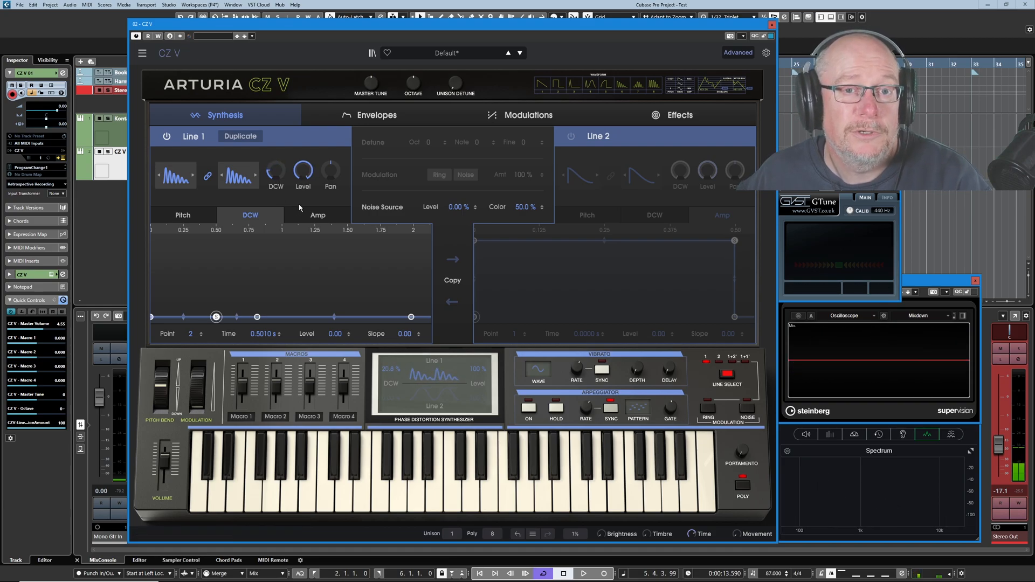
mouse_move(279, 174)
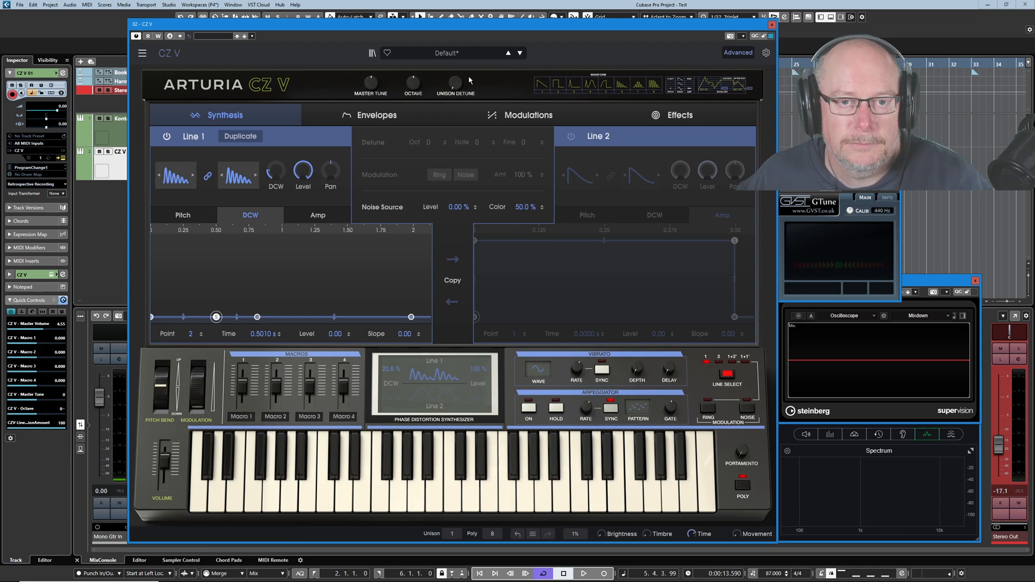
Load the Camden preset from the full preset list.
left_click(450, 54)
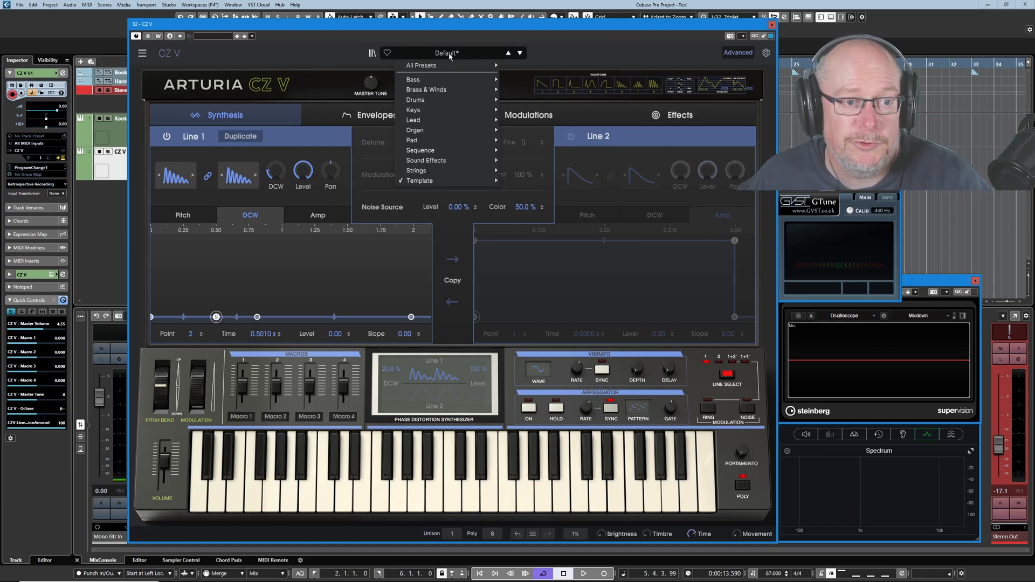
mouse_move(451, 66)
scroll(631, 294, "down", 8)
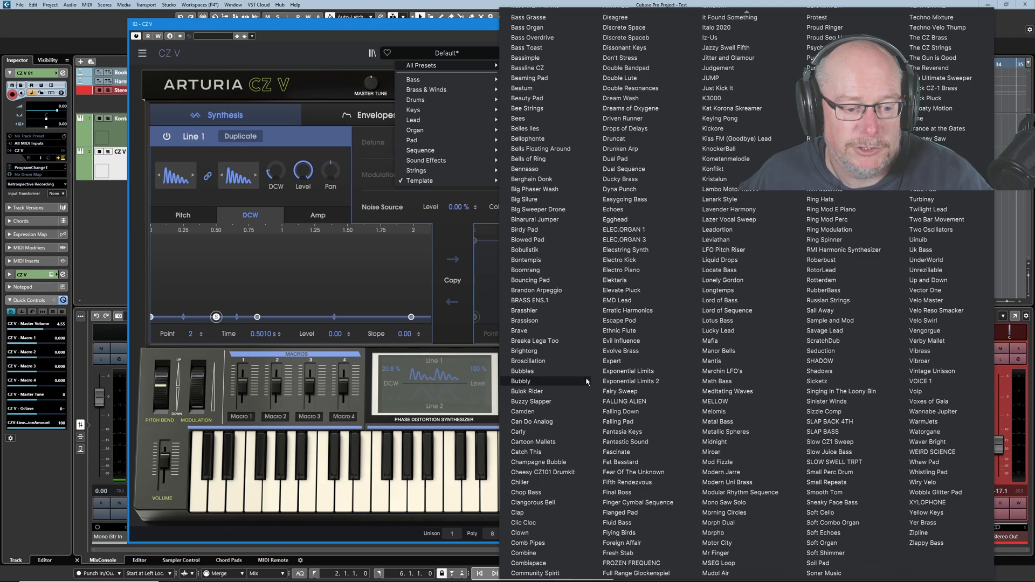
left_click(523, 411)
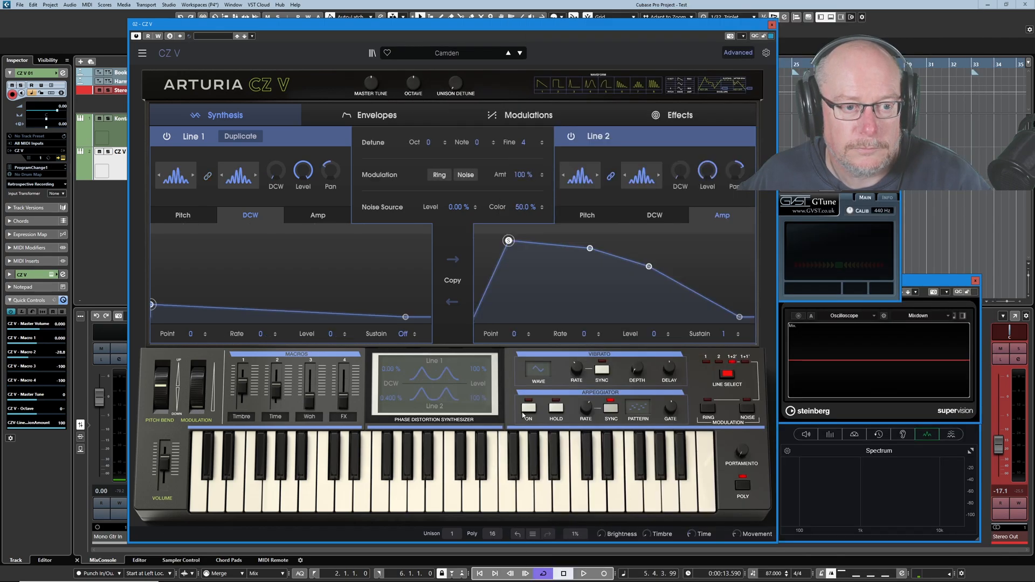
Display Line 2's DCW envelope and raise the DCW amounts to about 35 % on Line 1 and 38 % on Line 2.
left_click(508, 241)
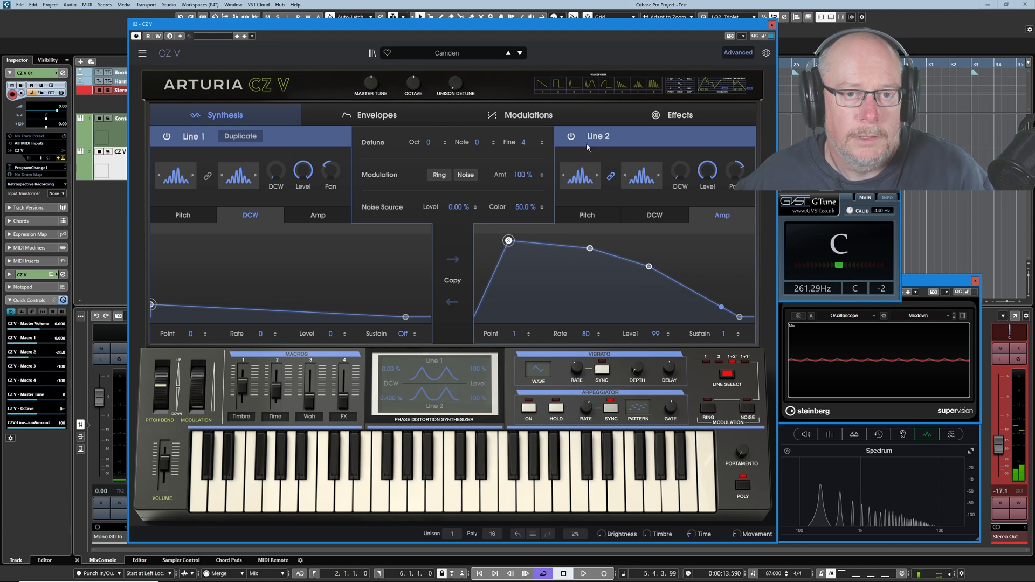
left_click(659, 216)
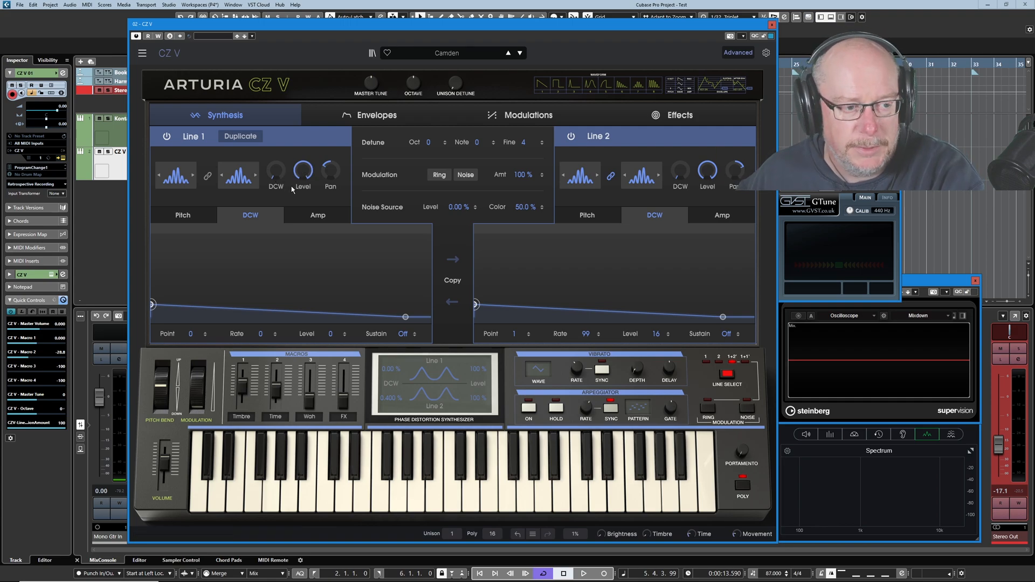
left_click_drag(277, 177, 277, 152)
left_click_drag(680, 173, 680, 135)
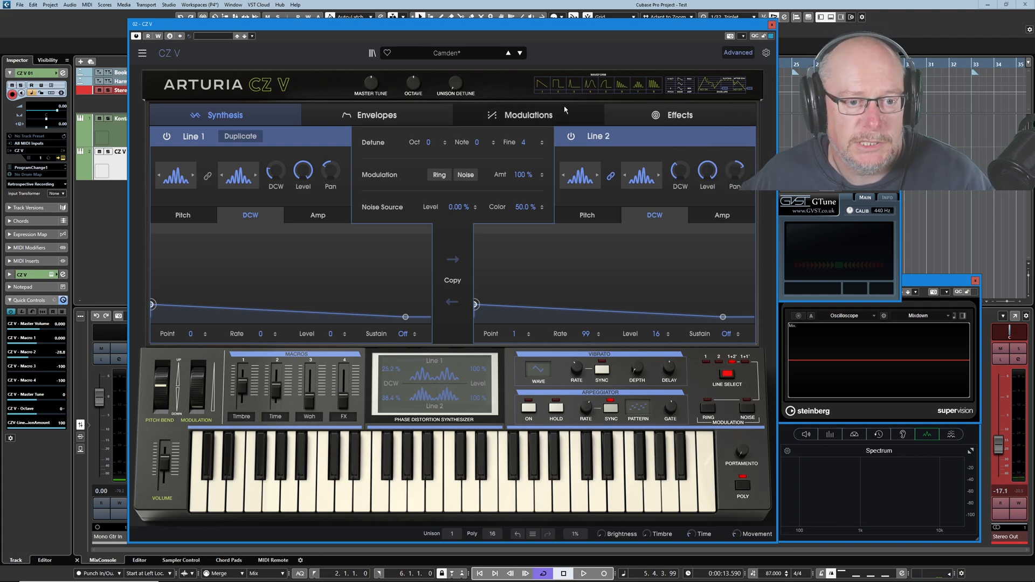
Mute Line 2 to hear Line 1 alone, and swap the mute to Line 1 to isolate Line 2.
left_click(572, 137)
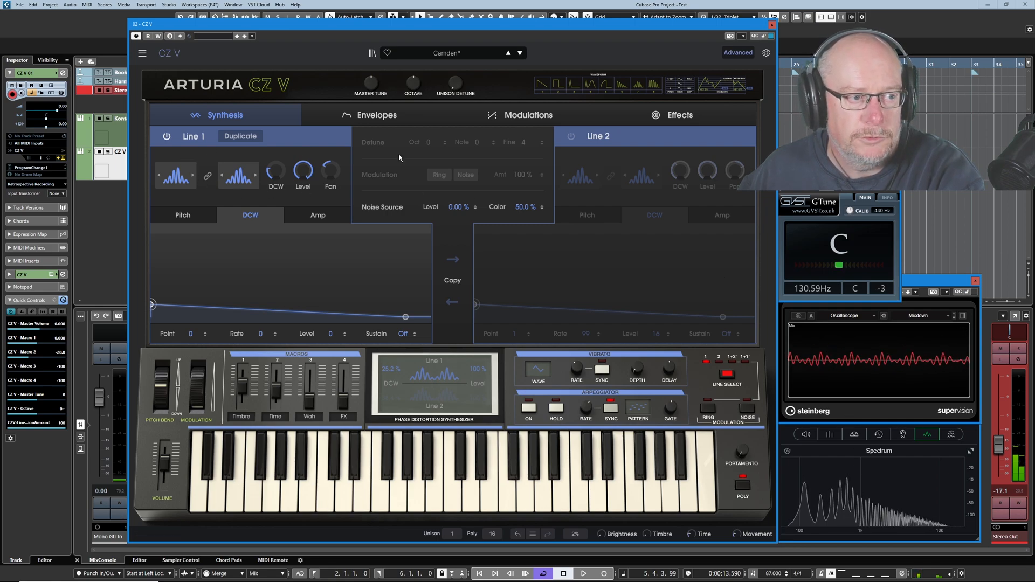
left_click(571, 137)
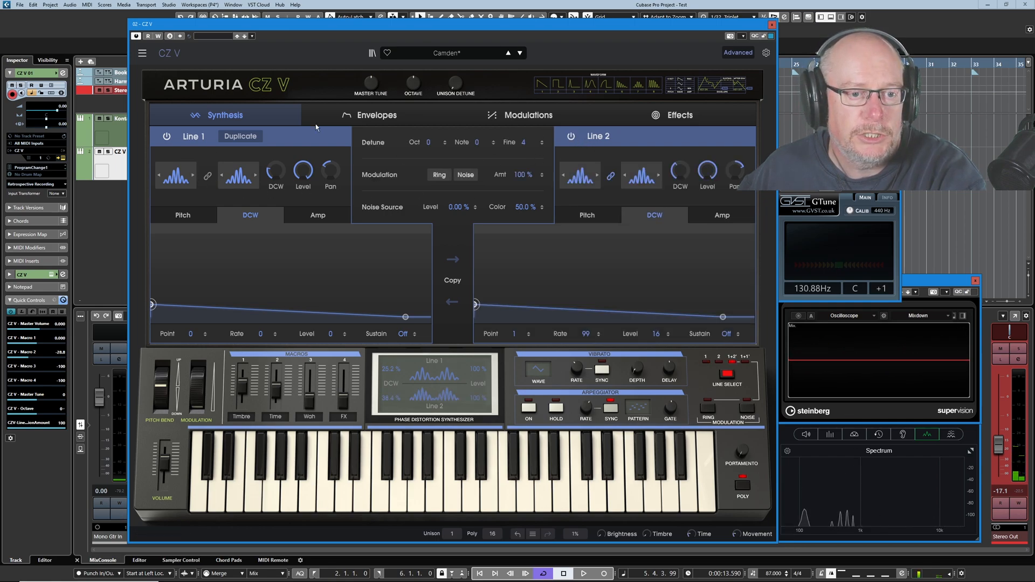
left_click(168, 137)
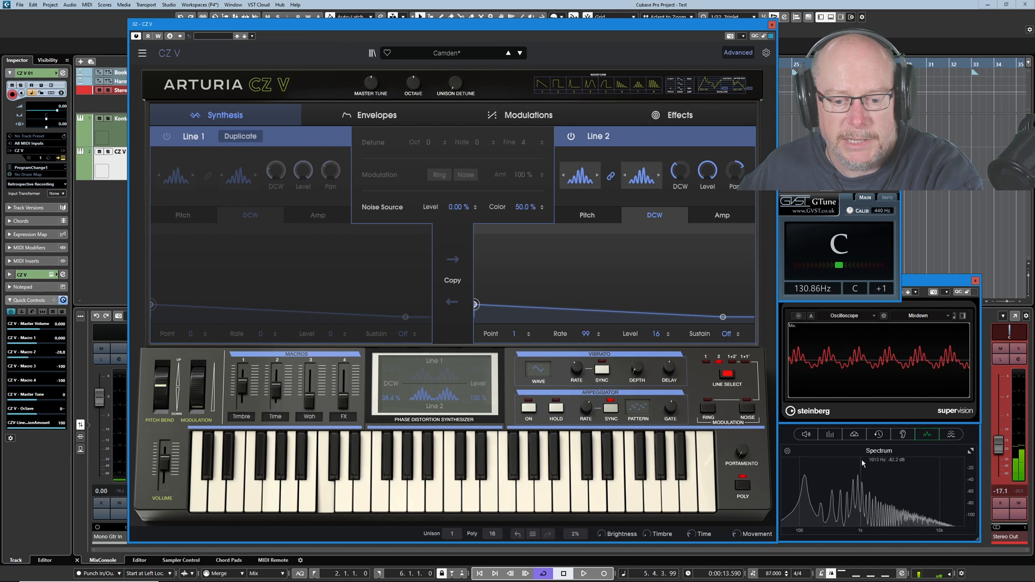
Raise the isolated Line 2's DCW amount to about 68.4 % and switch Line 1 back on.
mouse_move(678, 174)
left_click_drag(680, 172, 679, 140)
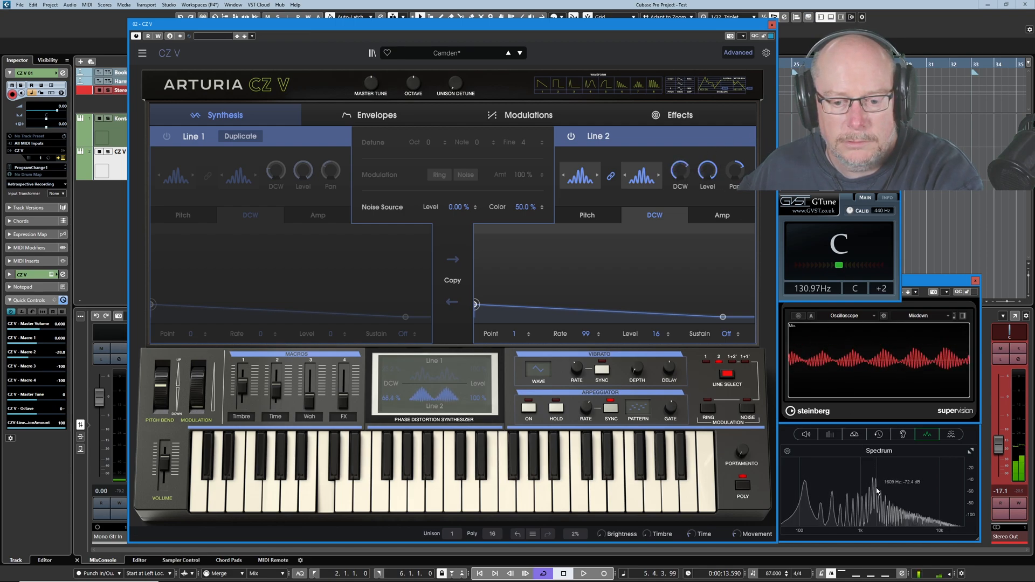
left_click(166, 137)
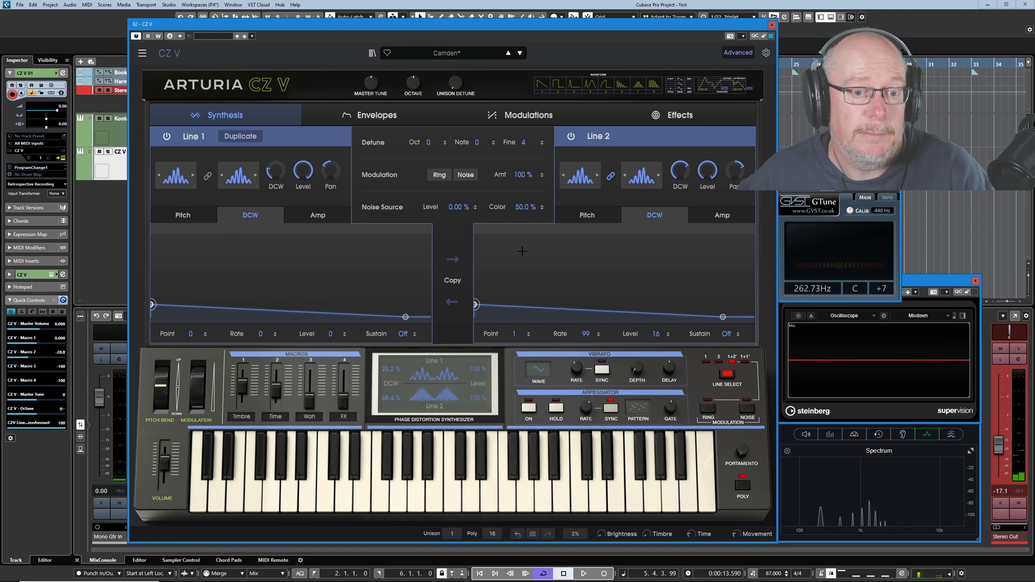
Set the DCW amounts to about 37.6 % on Line 2 and 36.8 % on Line 1.
left_click_drag(680, 170, 680, 174)
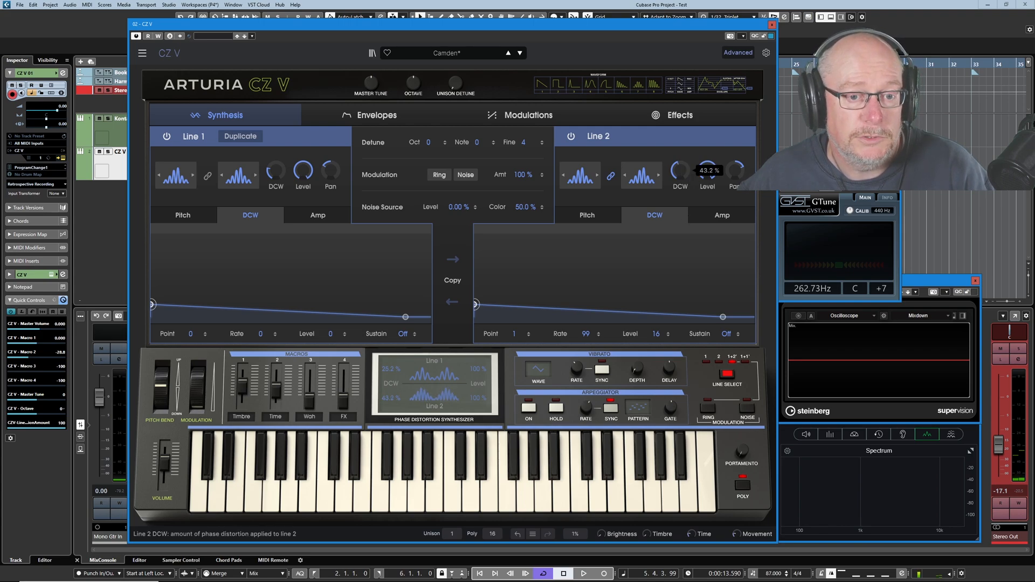
left_click_drag(275, 171, 275, 169)
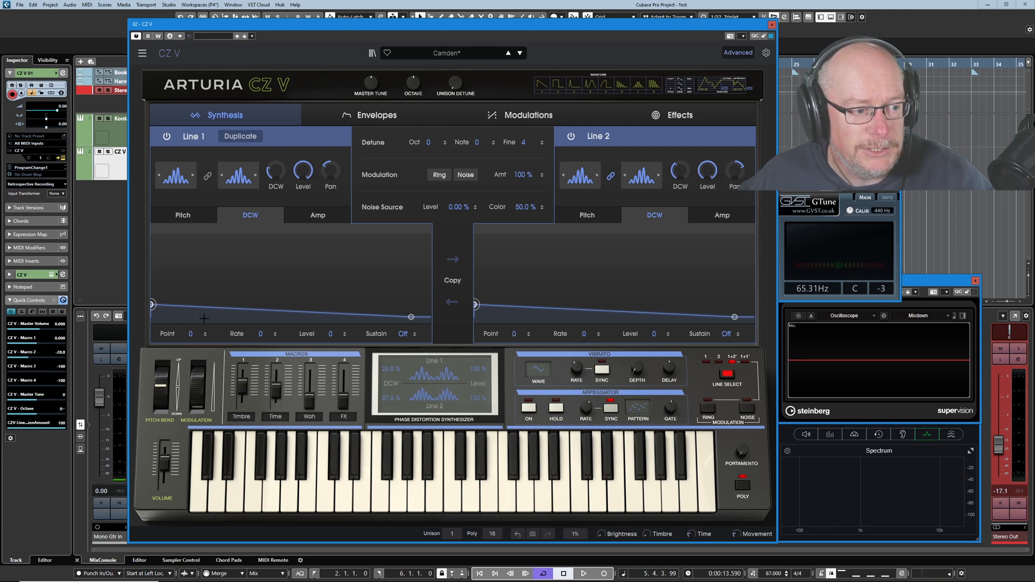
Add point 2 at level 99 with sustain to both DCW envelopes, at rate 86 on Line 1 and 87 on Line 2.
double_click(211, 307)
left_click_drag(210, 307, 223, 241)
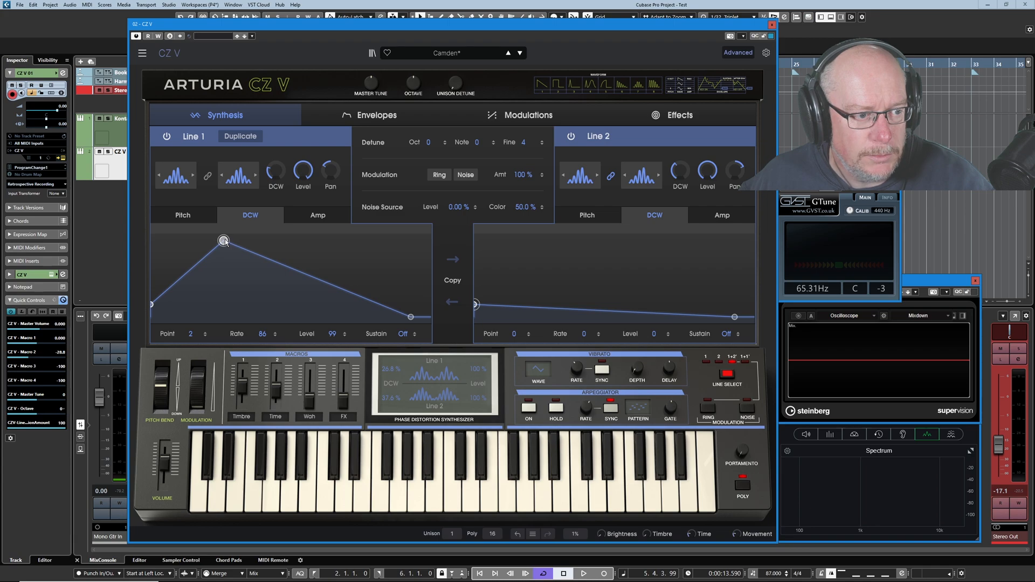
double_click(539, 306)
left_click_drag(538, 306, 538, 241)
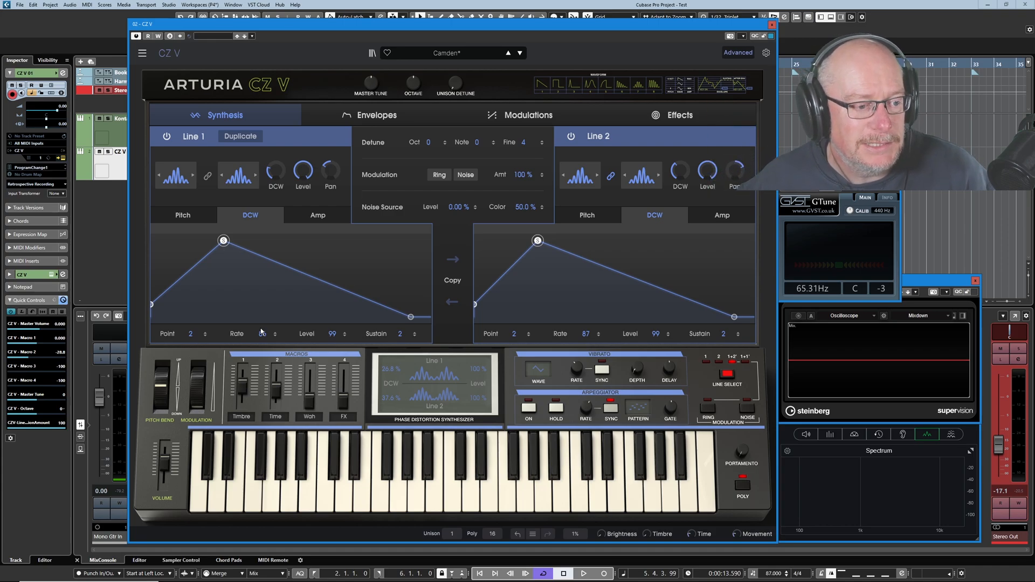
Slow DCW envelope point 2 to rate 35 on Line 1 and rate 38 on Line 2.
left_click_drag(262, 333, 262, 388)
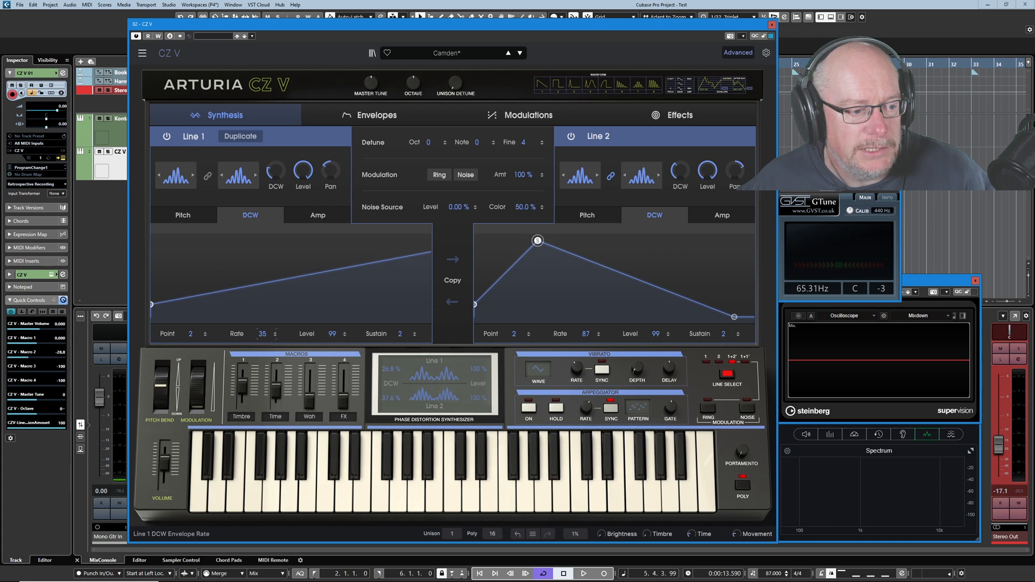
left_click_drag(586, 334, 585, 387)
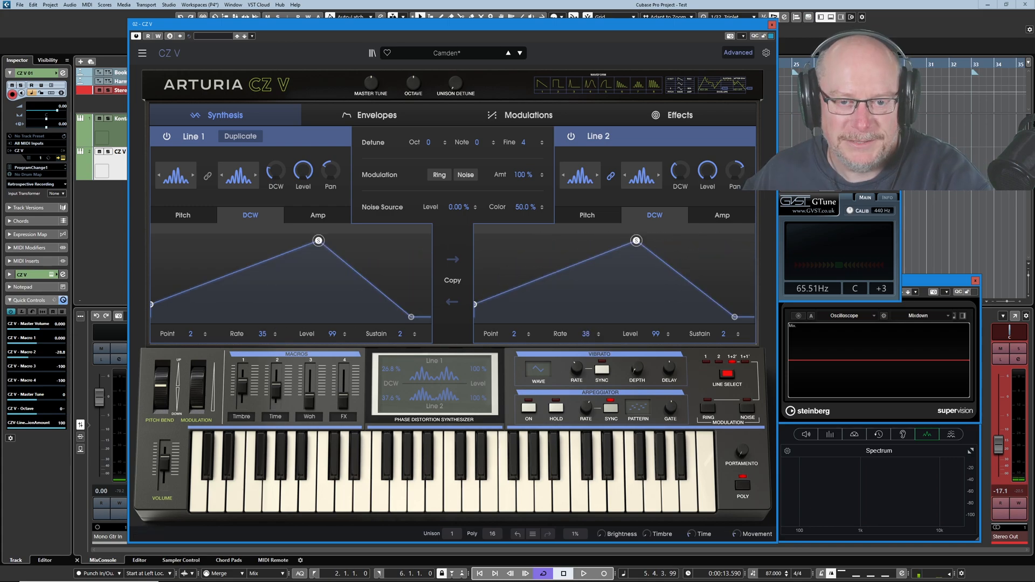